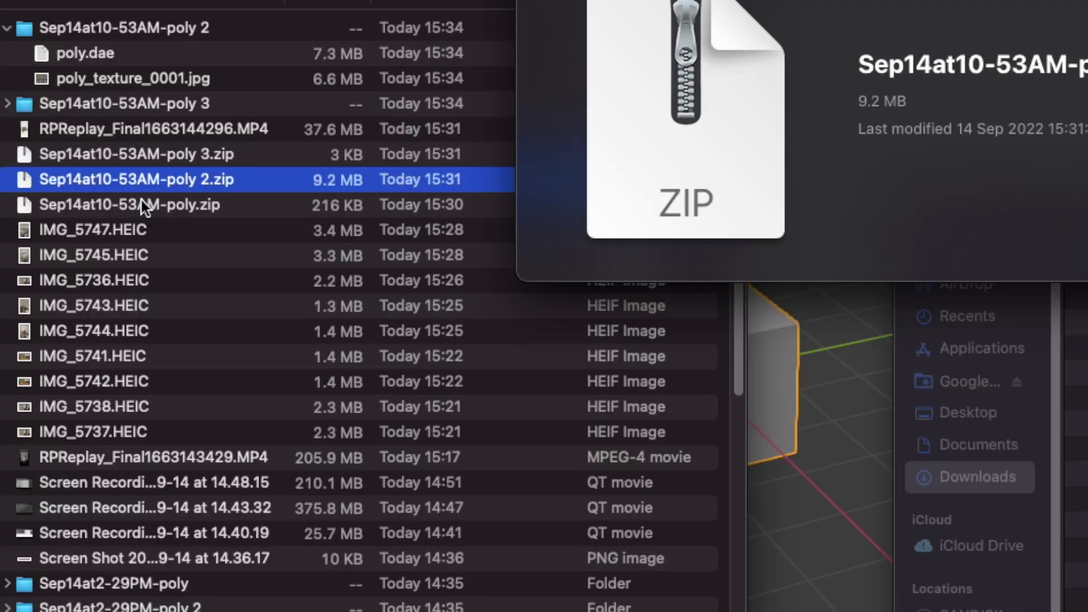
Step: Compare the two zip archive sizes, then preview poly.dae and tilt the scan to view from above
key("Up")
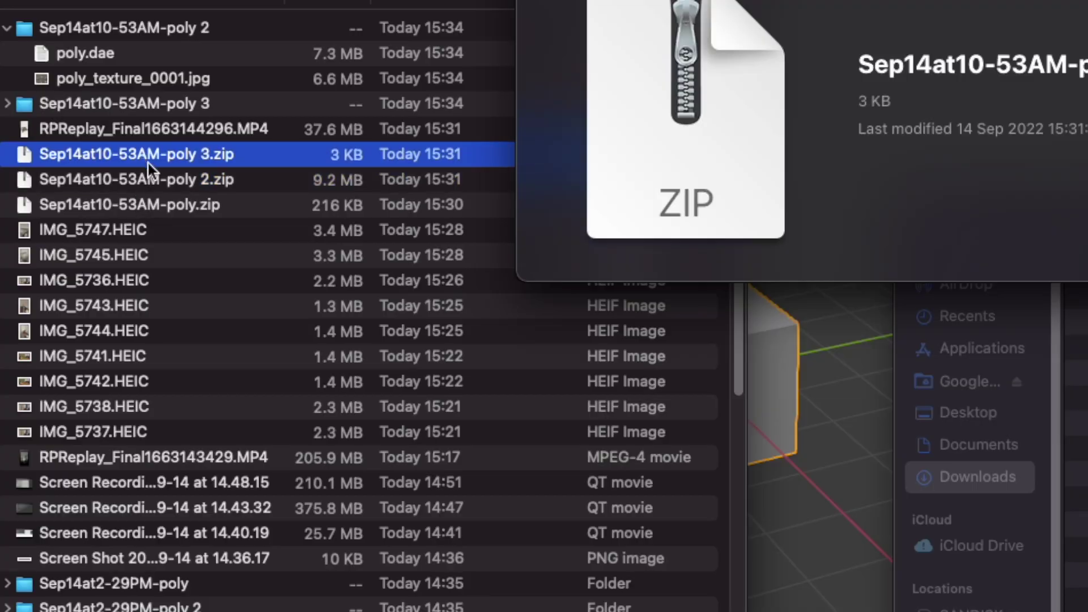
left_click(334, 180)
left_click(332, 159)
left_click(226, 53)
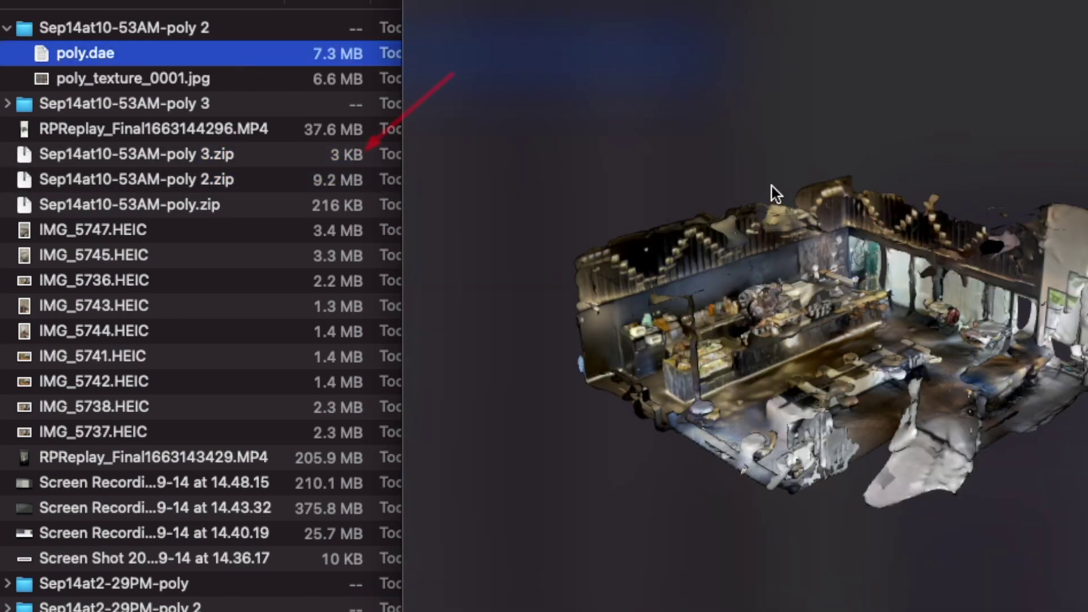
left_click_drag(772, 186, 820, 232)
scroll(784, 274, "up", 5)
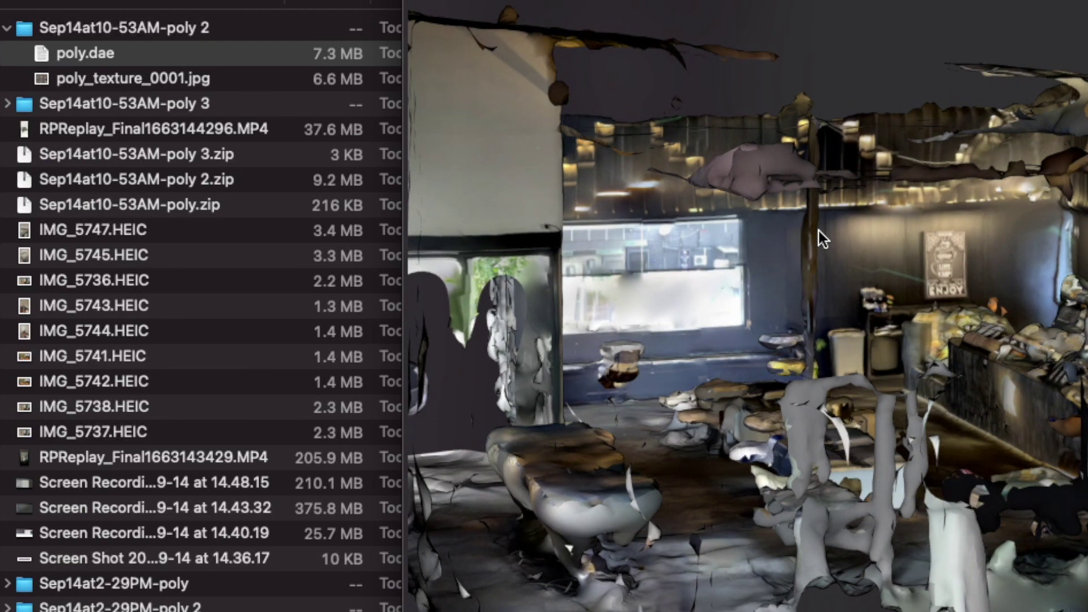
Step: Expand the Sep14at10-53AM-poly 3 folder and preview roomplan.obj, looking from above and inside
left_click(7, 104)
left_click(102, 130)
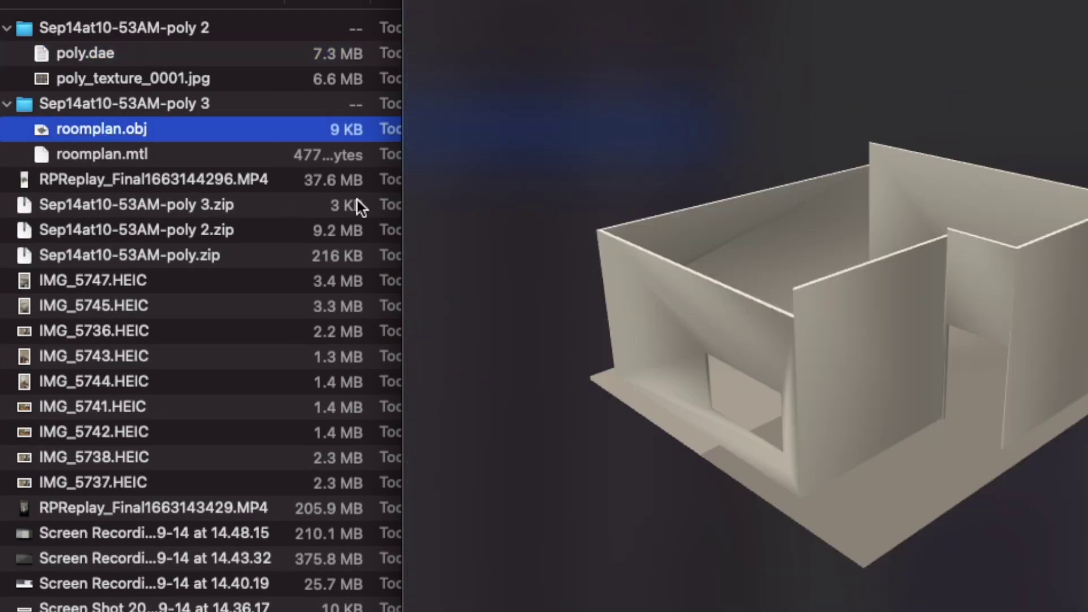
mouse_move(759, 284)
left_mouse_down()
mouse_move(755, 374)
mouse_move(698, 399)
mouse_move(536, 344)
mouse_move(681, 307)
mouse_move(787, 302)
mouse_move(753, 272)
left_mouse_up()
scroll(787, 301, "up", 5)
scroll(782, 204, "up", 5)
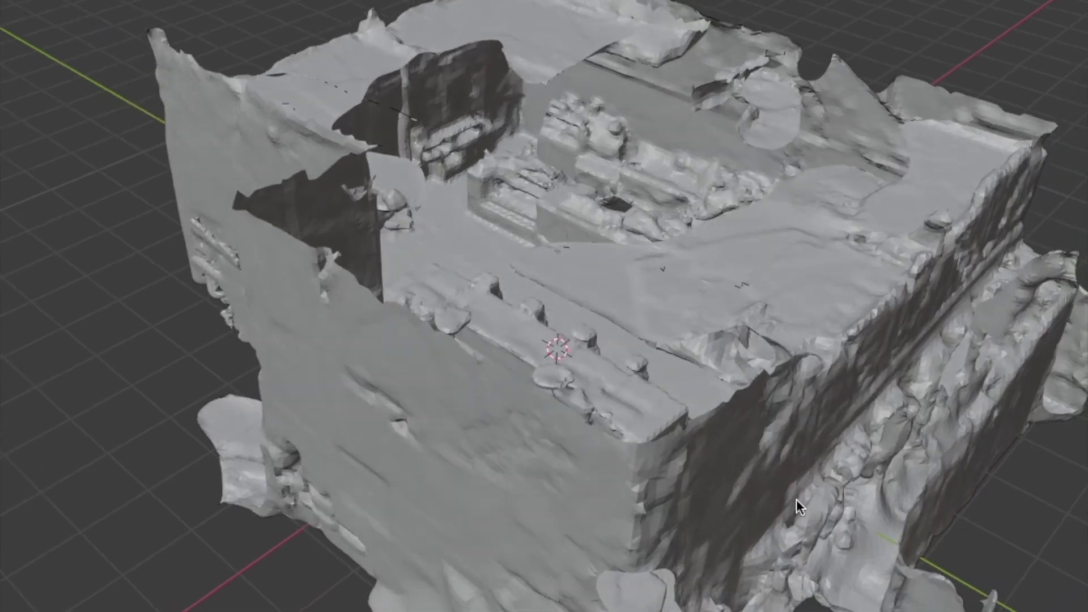
middle_click_drag(797, 504, 872, 403)
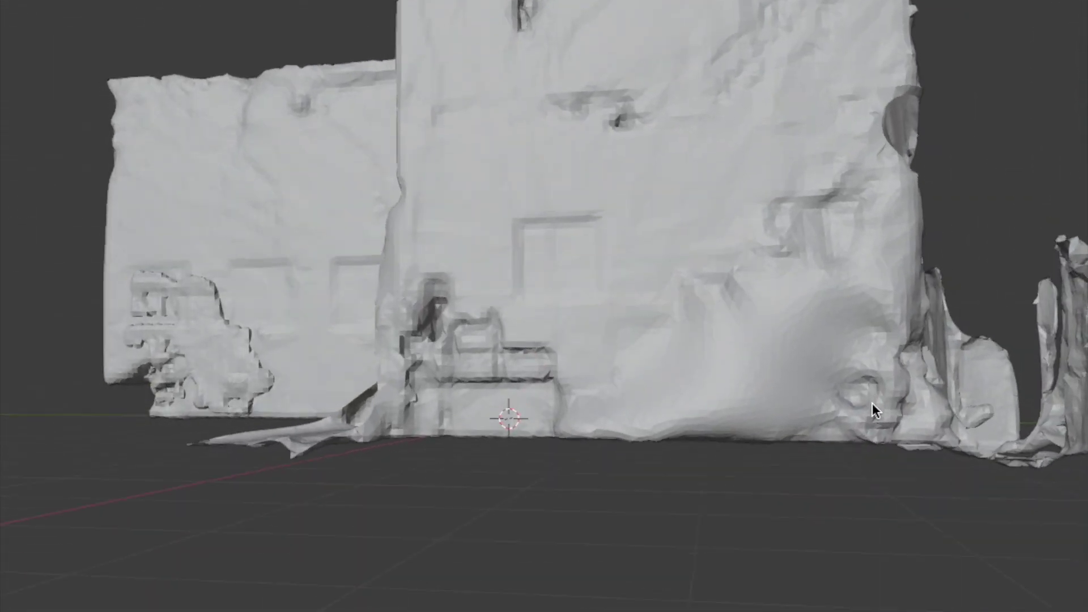
Step: View the raw scan in front ortho view, orbit to look down on it, then return to front view
key("KP_1")
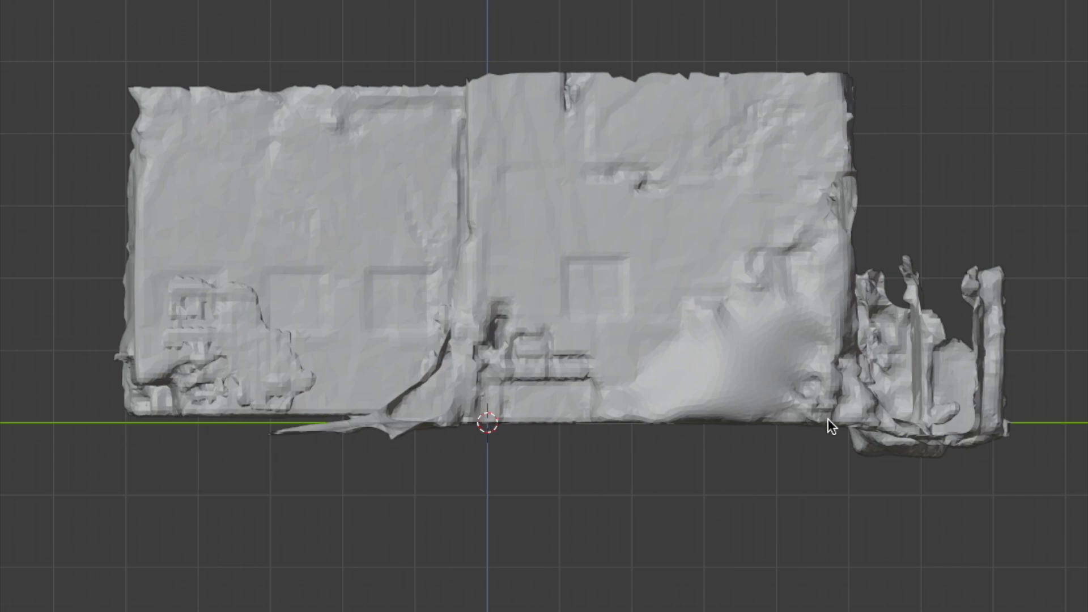
middle_click_drag(772, 303, 724, 380)
key("KP_1")
Step: Show the clean wall model, hide the scan, and toggle between them while looking down into the room
key("shift+2")
key("2")
middle_click_drag(964, 272, 765, 294)
key("shift+1")
key("2")
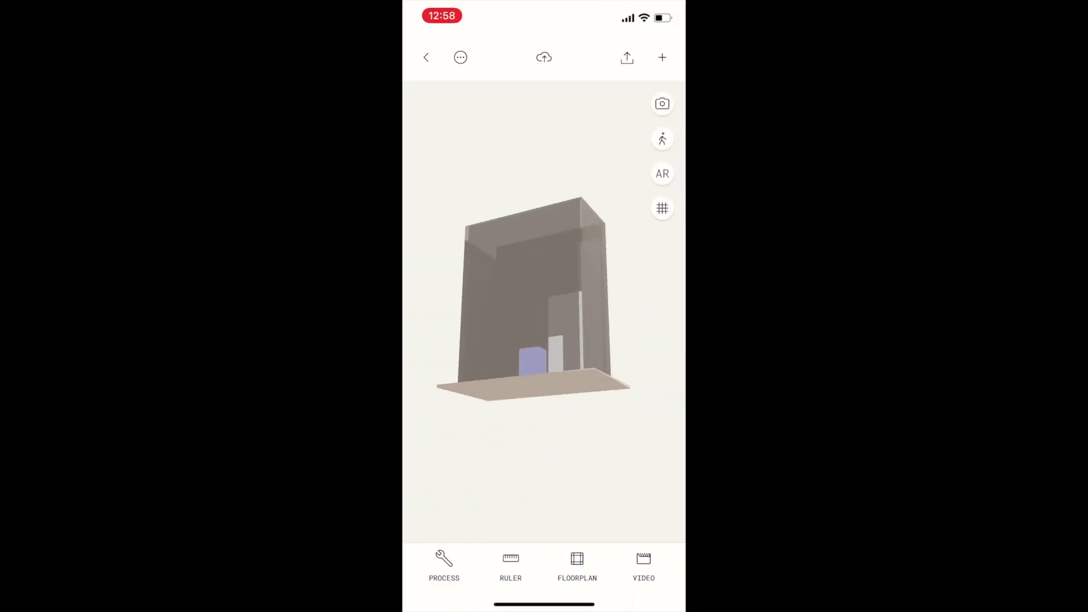
Step: Bring up the PROCESS LiDAR panel for the RoomPlan room scan
left_click(444, 564)
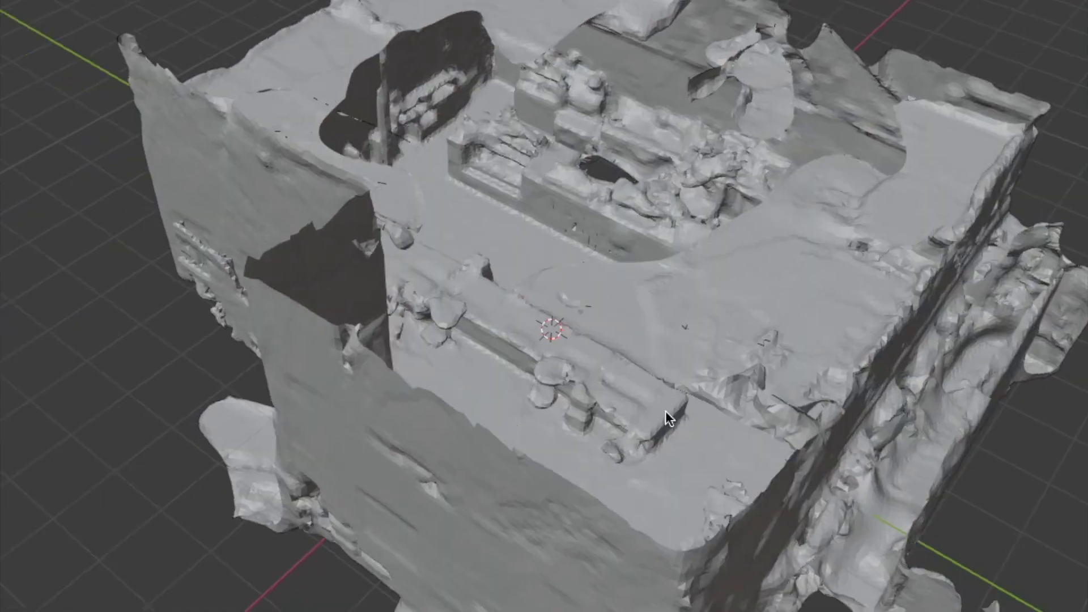
Step: Orbit from the front view of the scan to look down on the wall model
middle_click_drag(665, 410, 735, 375)
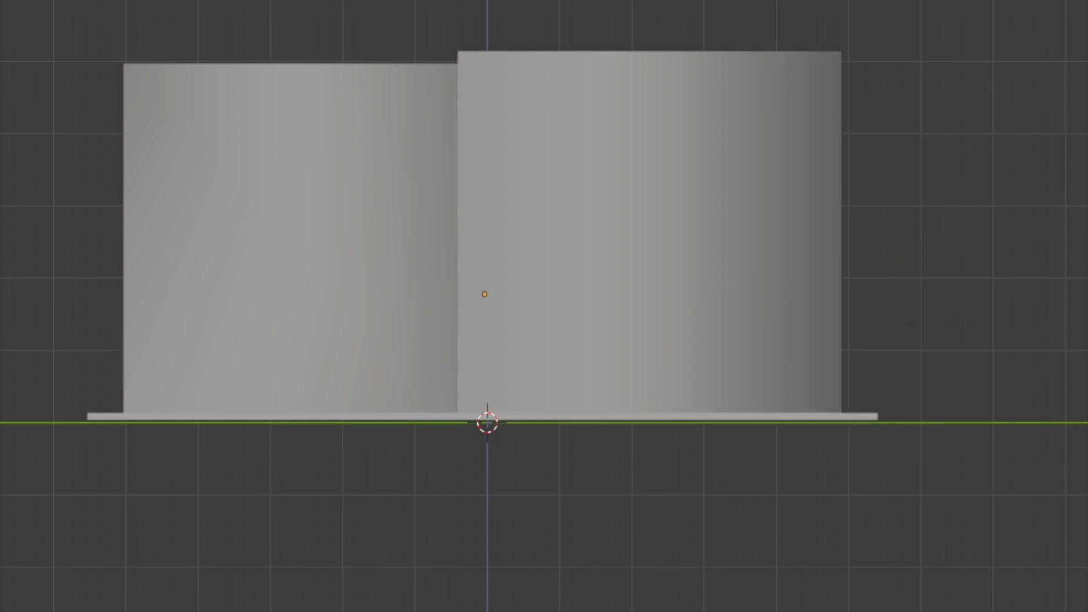
middle_click_drag(975, 266, 867, 403)
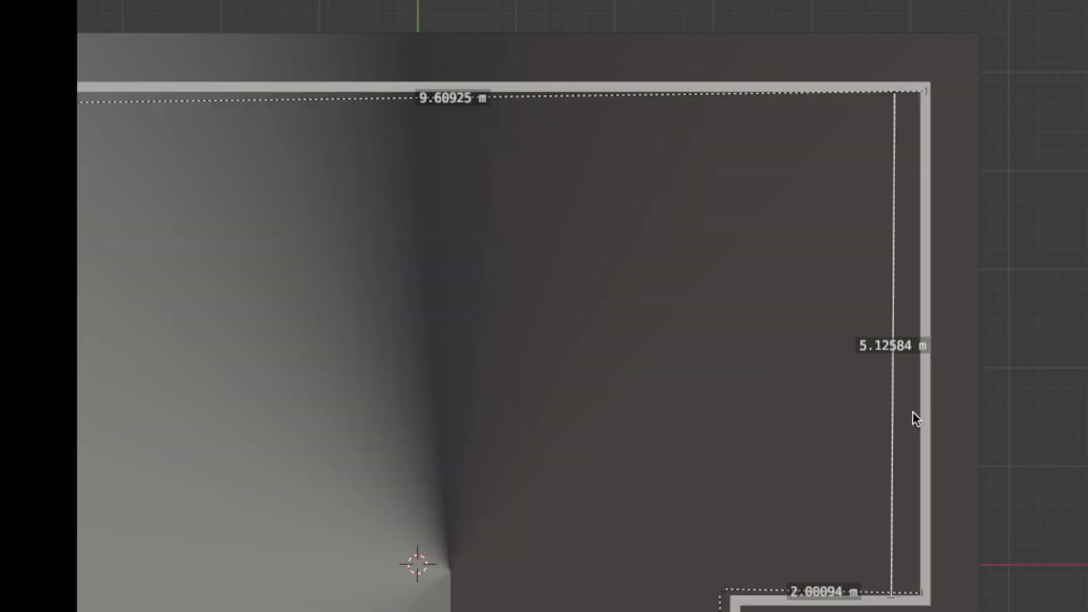
Step: Drag wall corners to refine lengths, shortening the bottom wall segment to 1.93345 m
left_click_drag(893, 593, 895, 590)
left_click_drag(724, 592, 729, 586)
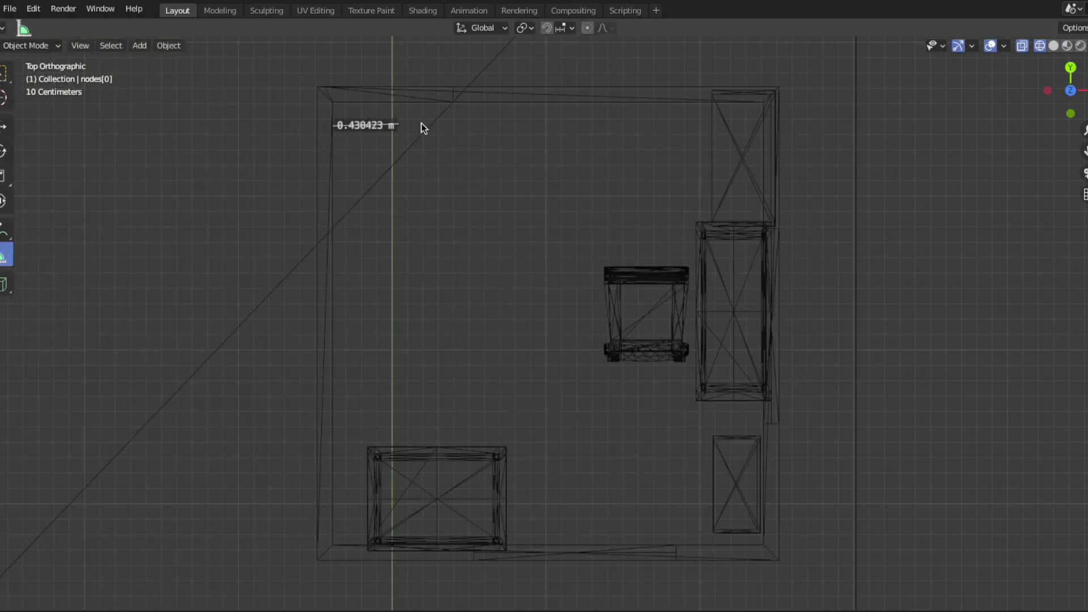
Step: Measure the room from left wall to right wall, 2.80325 m, then zoom to the top-left corner
left_click_drag(421, 124, 765, 129)
scroll(763, 127, "up", 3)
middle_click_drag(763, 127, 692, 430, "shift")
scroll(701, 355, "up", 4)
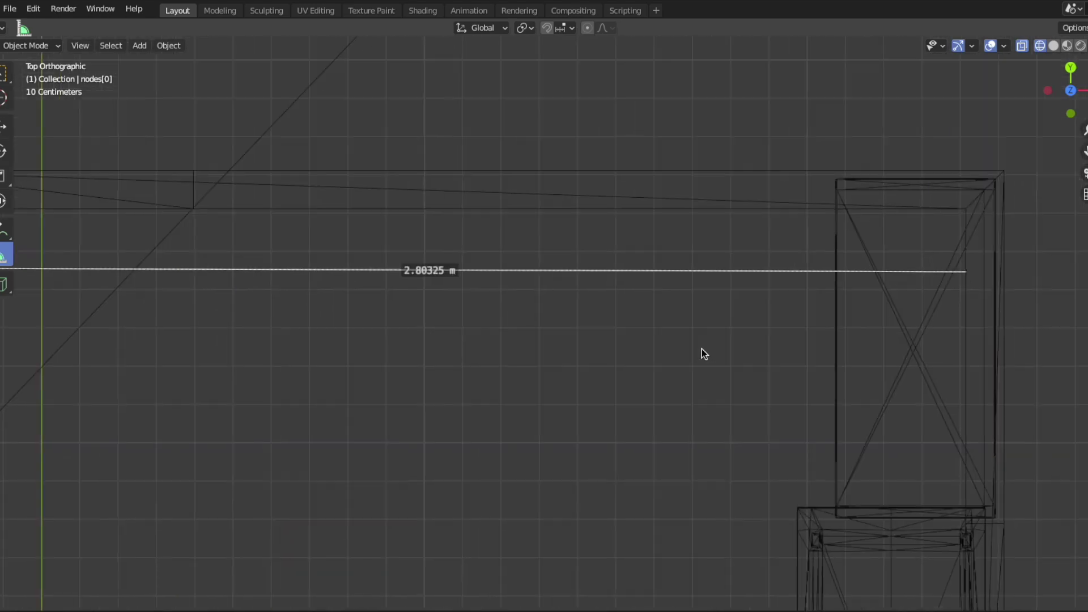
scroll(749, 315, "down", 6)
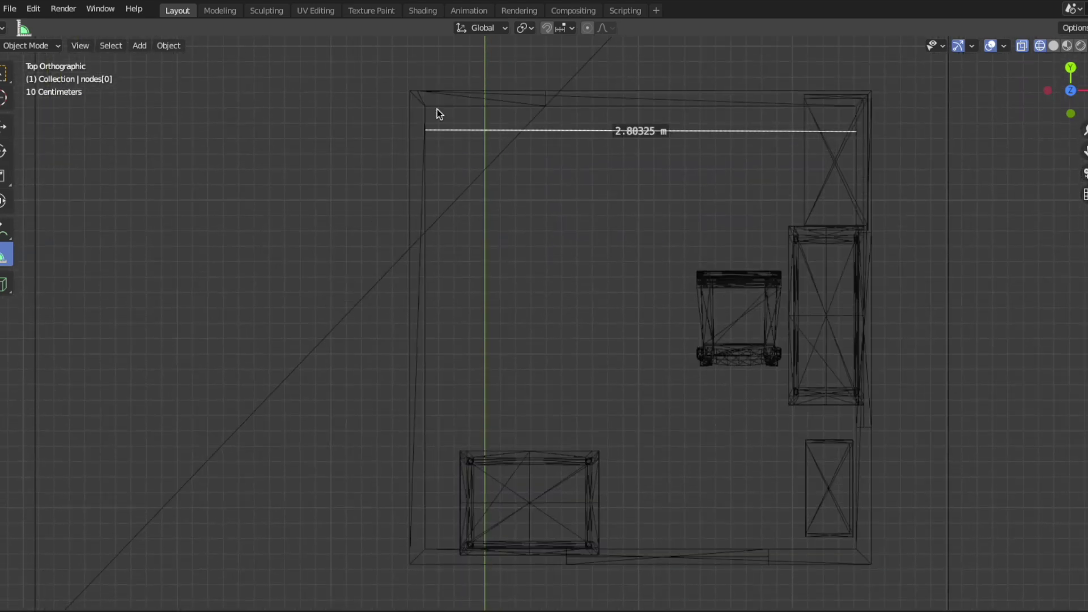
scroll(437, 113, "up", 5)
middle_click_drag(436, 112, 604, 559, "shift")
scroll(604, 559, "up", 2)
middle_click_drag(413, 170, 437, 363, "shift")
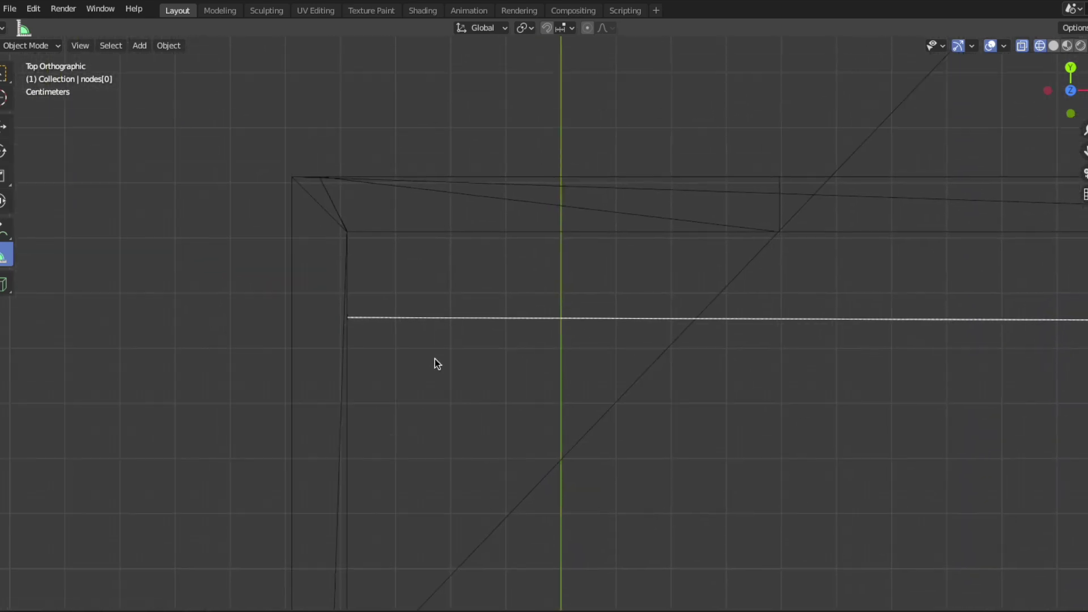
scroll(435, 361, "down", 1)
scroll(461, 374, "down", 3)
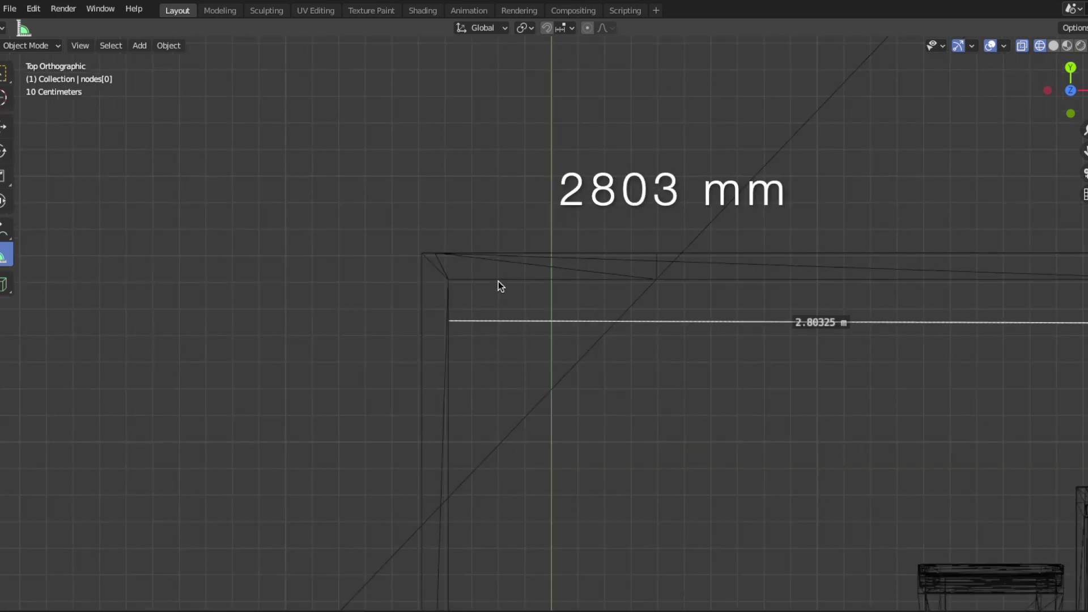
Step: Add a second ruler down the room's left side to the bottom wall, reading 2.86992 m
left_click_drag(498, 283, 506, 583)
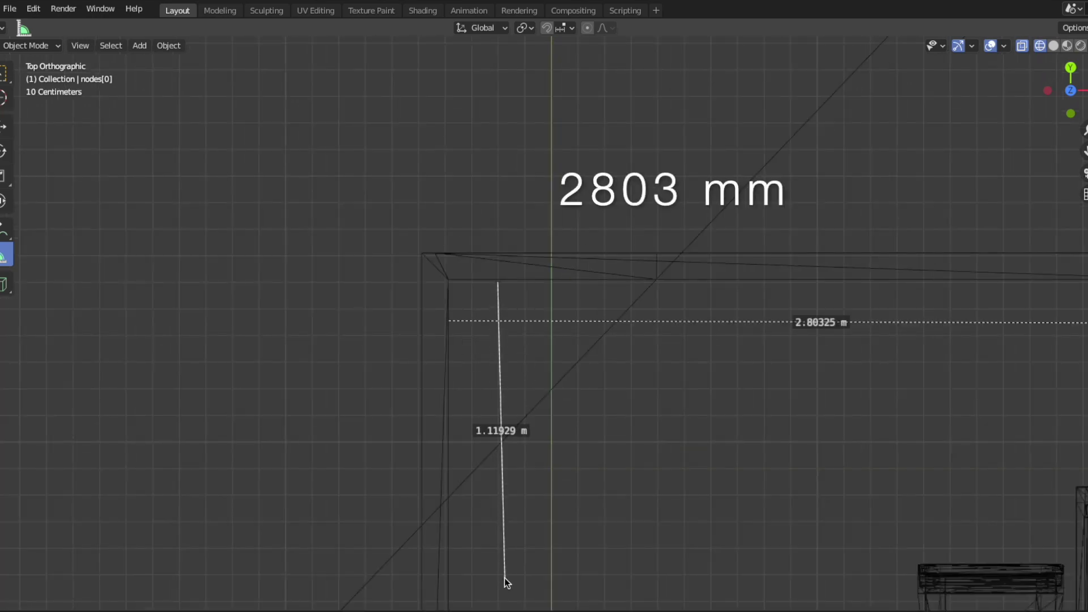
scroll(529, 378, "down", 3)
scroll(530, 378, "up", 1)
middle_click_drag(529, 379, 508, 185, "shift")
left_click_drag(507, 184, 500, 441)
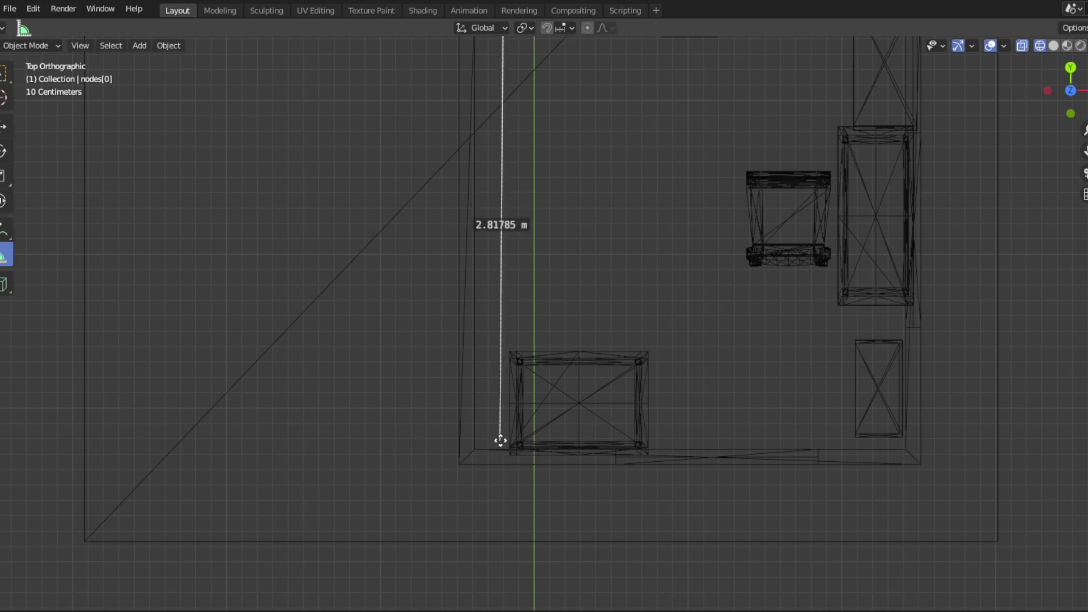
scroll(500, 440, "up", 5)
middle_click_drag(489, 483, 586, 268, "shift")
scroll(520, 393, "up", 4)
middle_click_drag(520, 394, 533, 330, "shift")
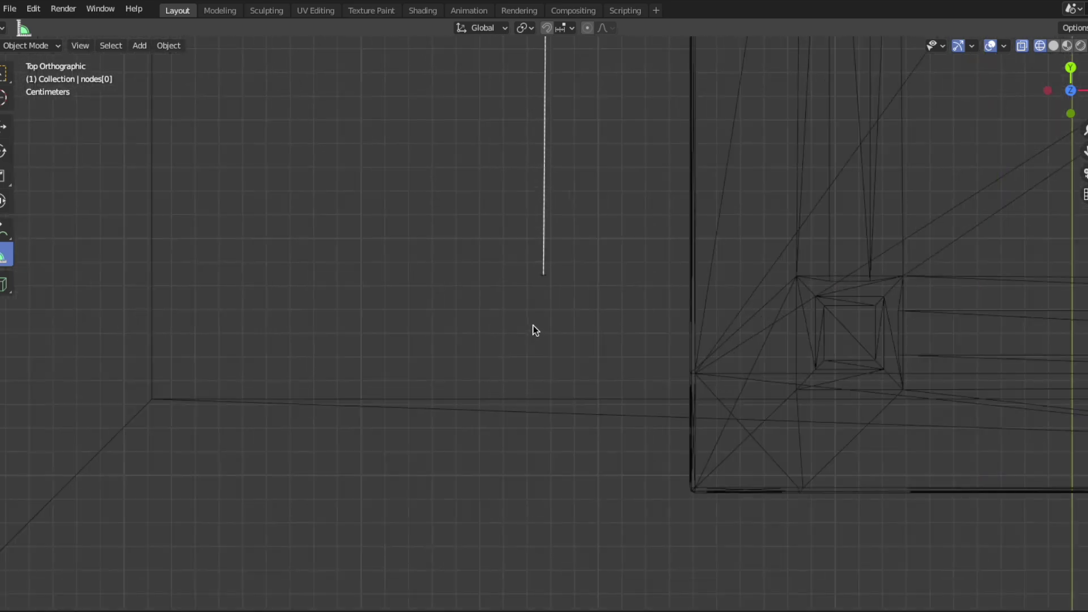
left_click_drag(544, 280, 547, 391)
Step: Orbit to see the room and rulers in 3D and unhide the raw scan mesh
scroll(529, 376, "down", 1)
scroll(490, 224, "down", 2)
scroll(491, 225, "down", 2)
middle_click_drag(490, 226, 645, 431, "shift")
scroll(452, 442, "down", 1)
key("alt+h")
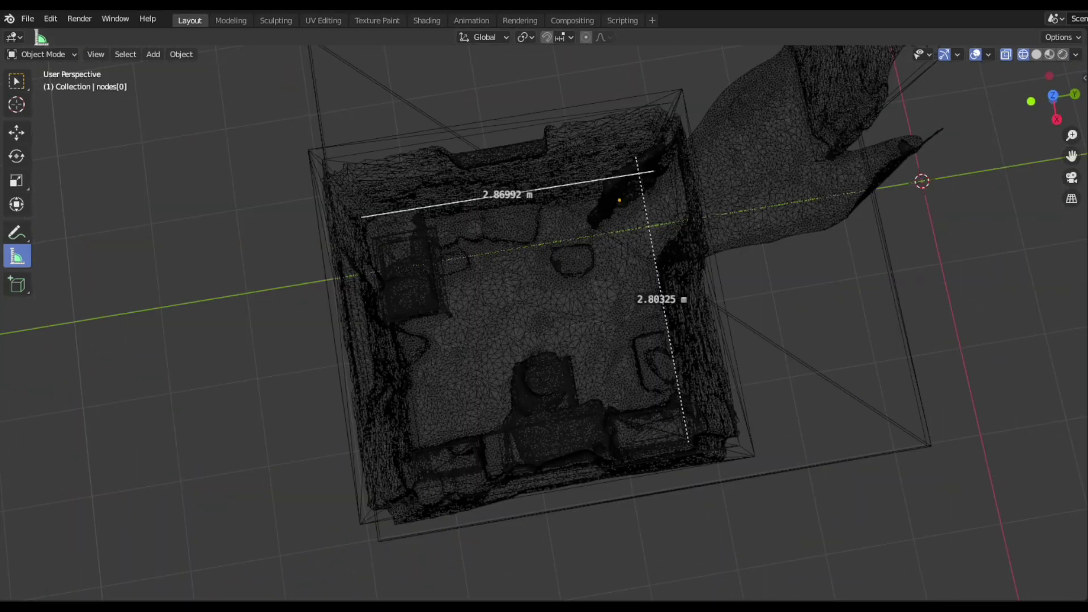
Step: Hide the wireframe boxes and frame the whole room scan in top ortho view
key("h")
middle_click_drag(658, 170, 670, 205)
key("KP_7")
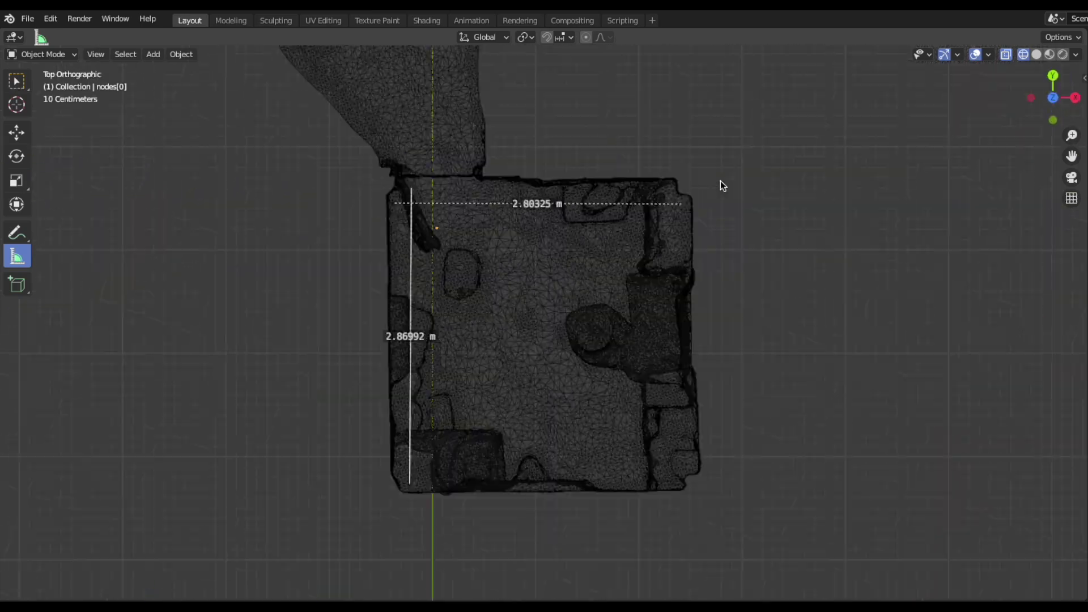
scroll(591, 242, "up", 3)
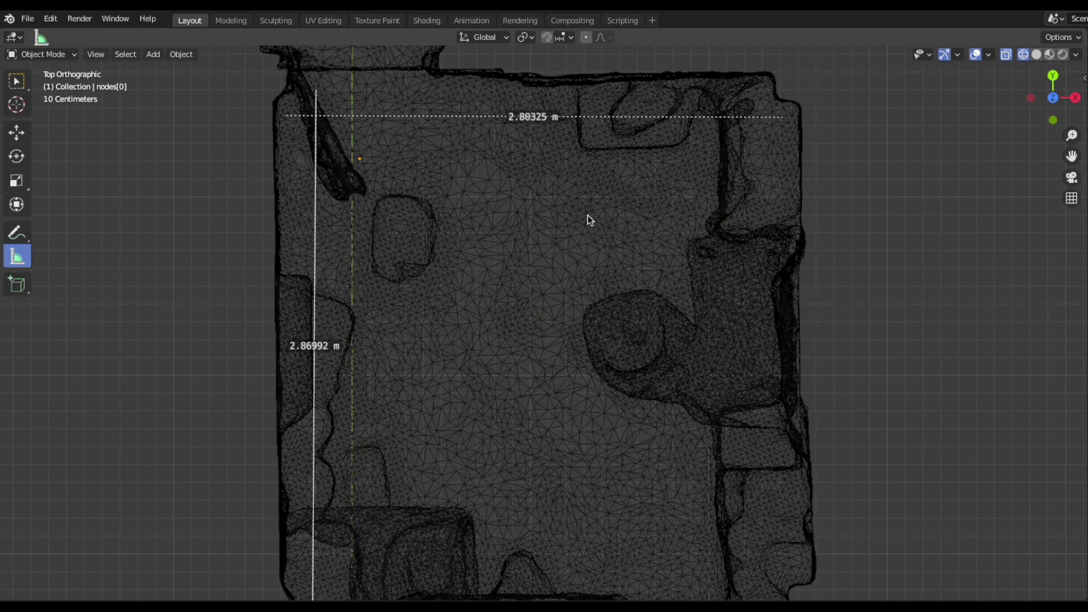
middle_click_drag(587, 216, 731, 44, "shift")
scroll(570, 359, "up", 1)
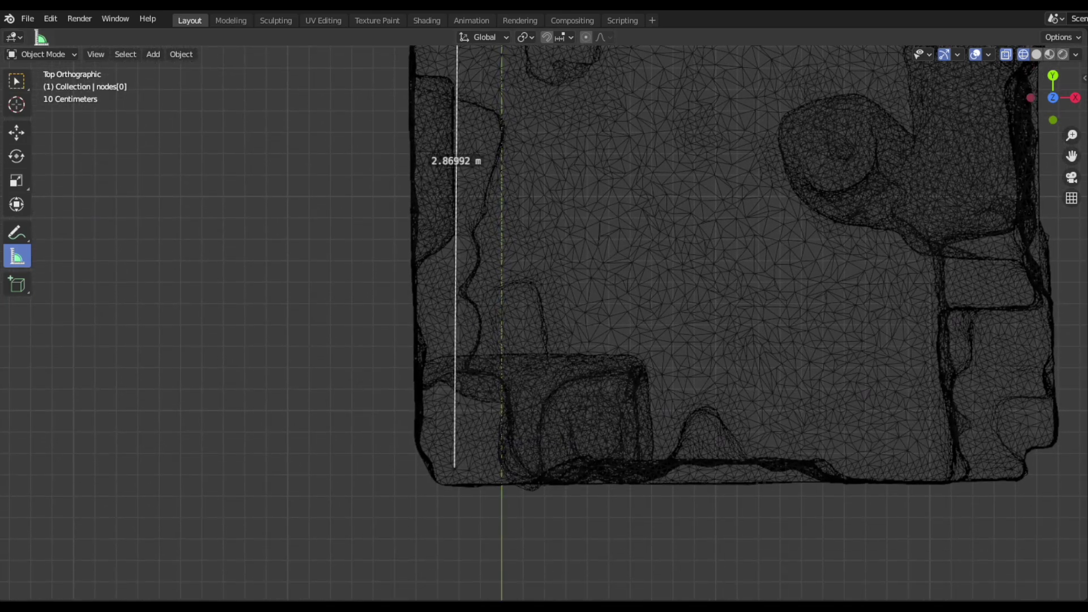
scroll(523, 487, "up", 1)
scroll(521, 490, "up", 2)
scroll(521, 489, "down", 6)
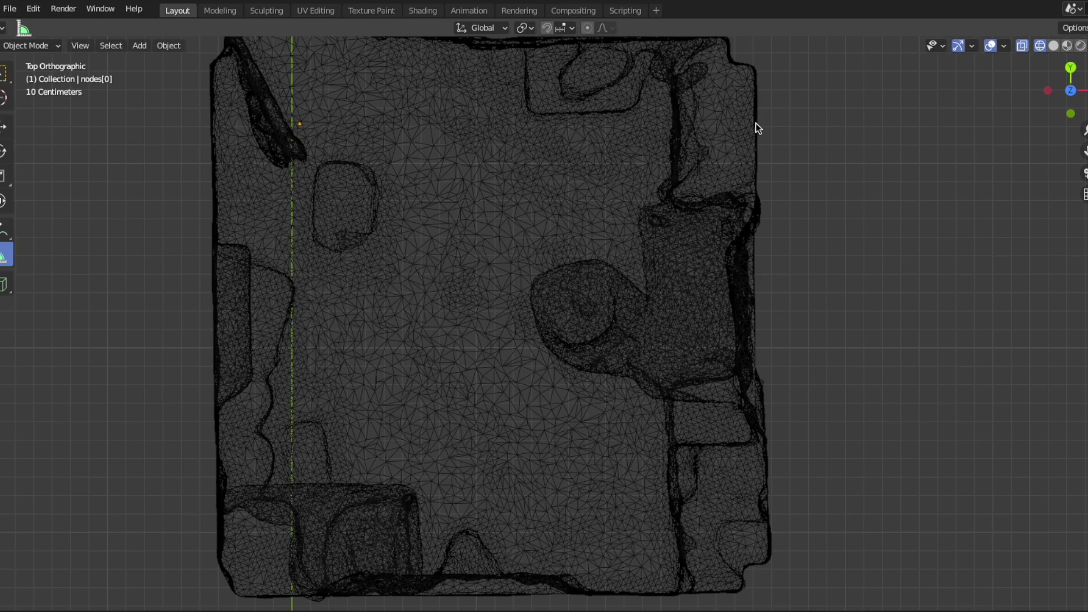
Step: Measure the scan's width wall to wall, about 2.95 m
left_click_drag(756, 124, 212, 126)
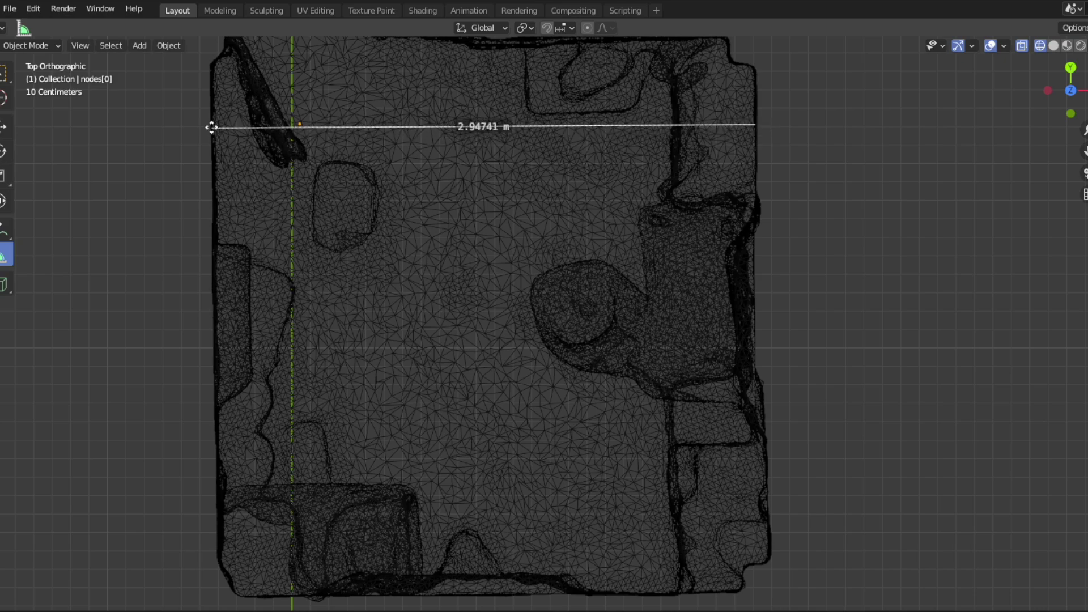
scroll(299, 105, "up", 1)
middle_click_drag(301, 107, 396, 311, "shift")
scroll(423, 195, "up", 2)
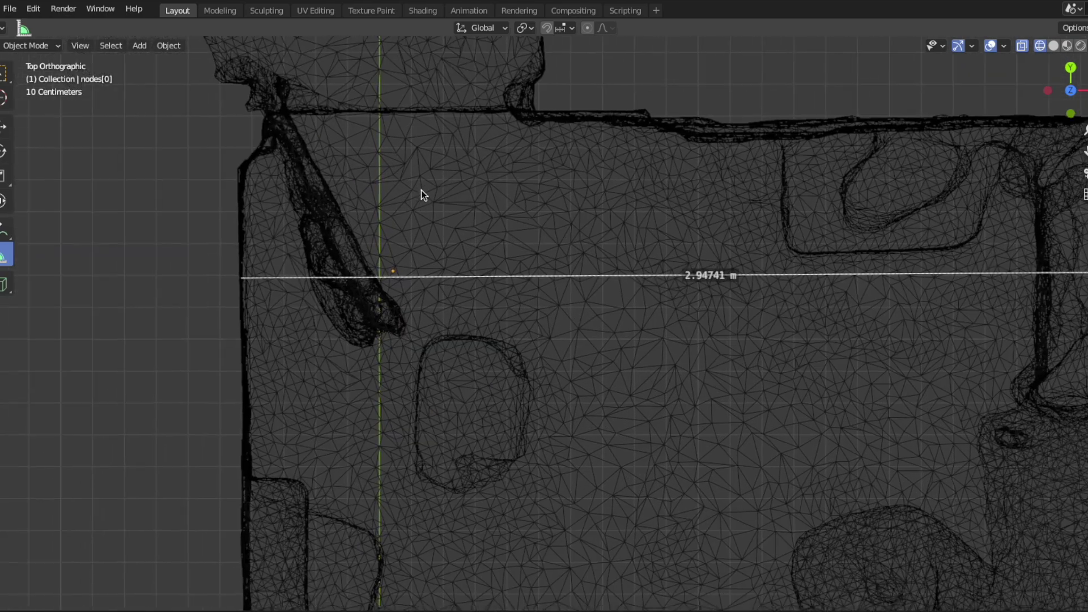
scroll(437, 194, "down", 2)
middle_click_drag(552, 188, 531, 170, "shift")
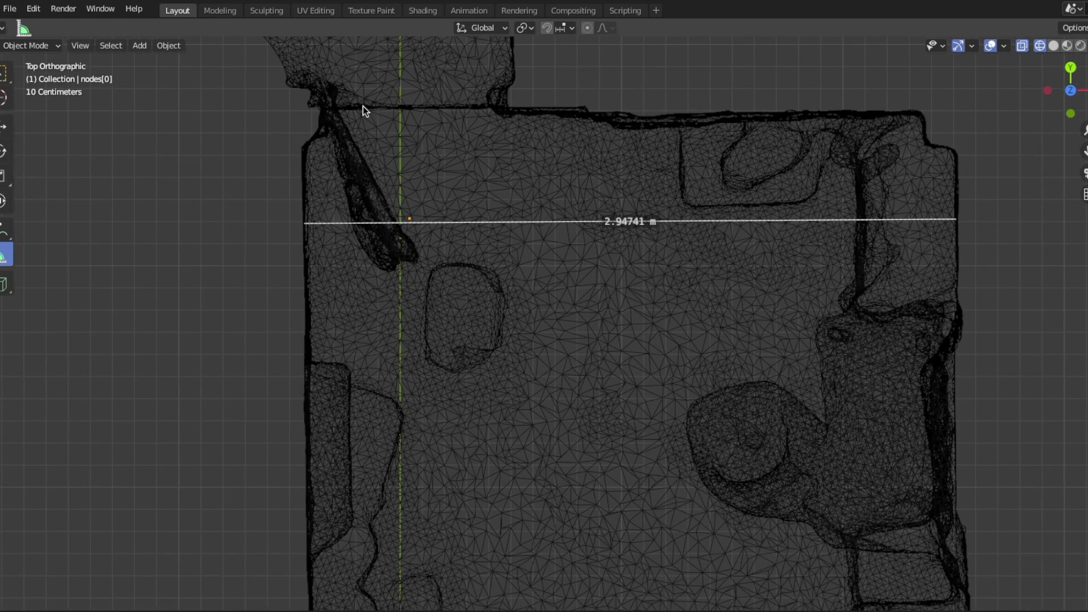
Step: Measure the scan's length from the top wall to the bottom wall, about 3.04 m
left_click_drag(354, 110, 366, 589)
scroll(379, 566, "down", 3)
scroll(379, 566, "up", 6)
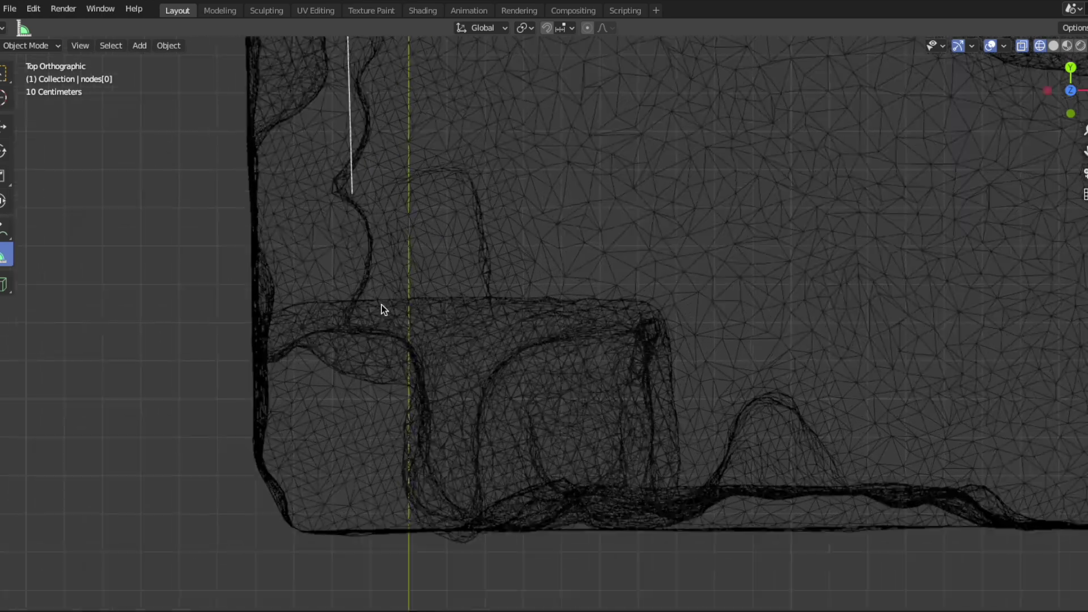
left_click_drag(318, 164, 296, 564)
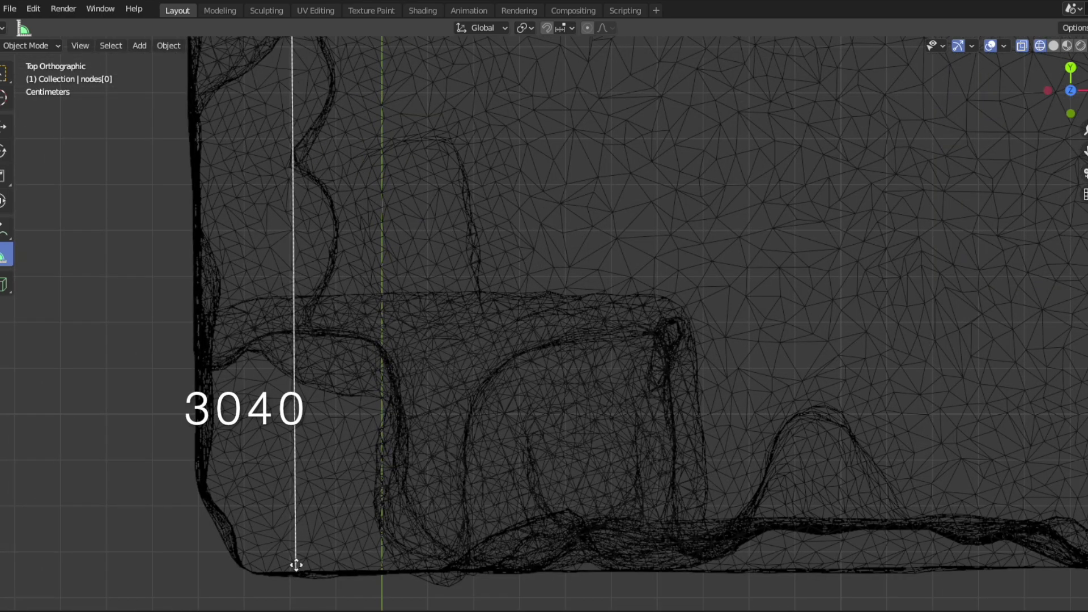
scroll(296, 564, "down", 3)
middle_click_drag(380, 352, 572, 362, "shift")
scroll(382, 470, "down", 1)
scroll(571, 362, "up", 3)
Step: Measure the wall thickness at the room corner, about 0.16 m
left_click_drag(571, 363, 518, 371)
scroll(517, 369, "down", 3)
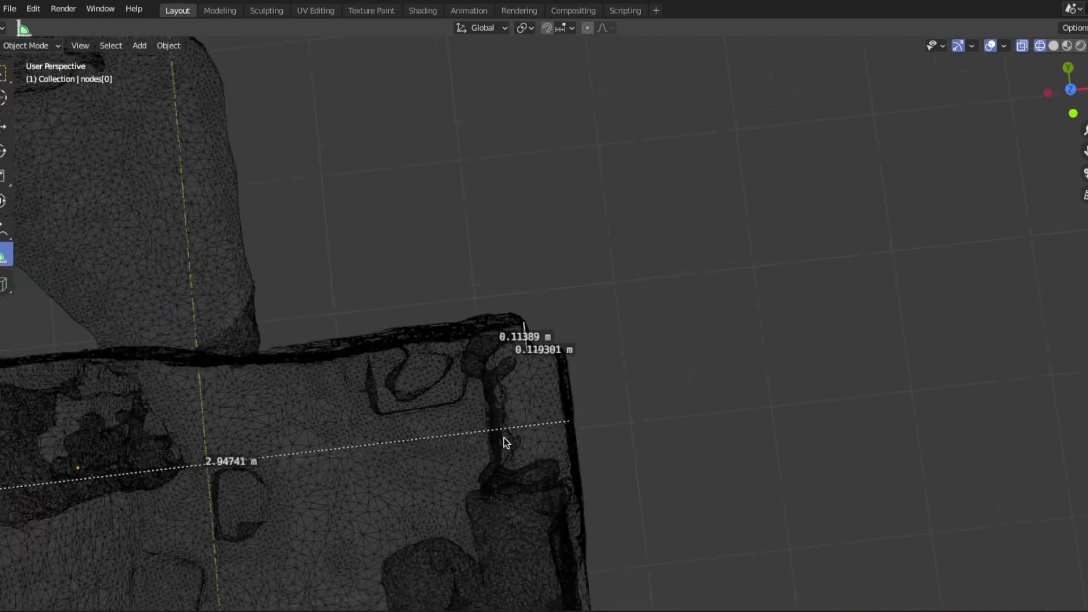
middle_click_drag(505, 442, 697, 294)
scroll(679, 317, "up", 2)
scroll(678, 317, "up", 4)
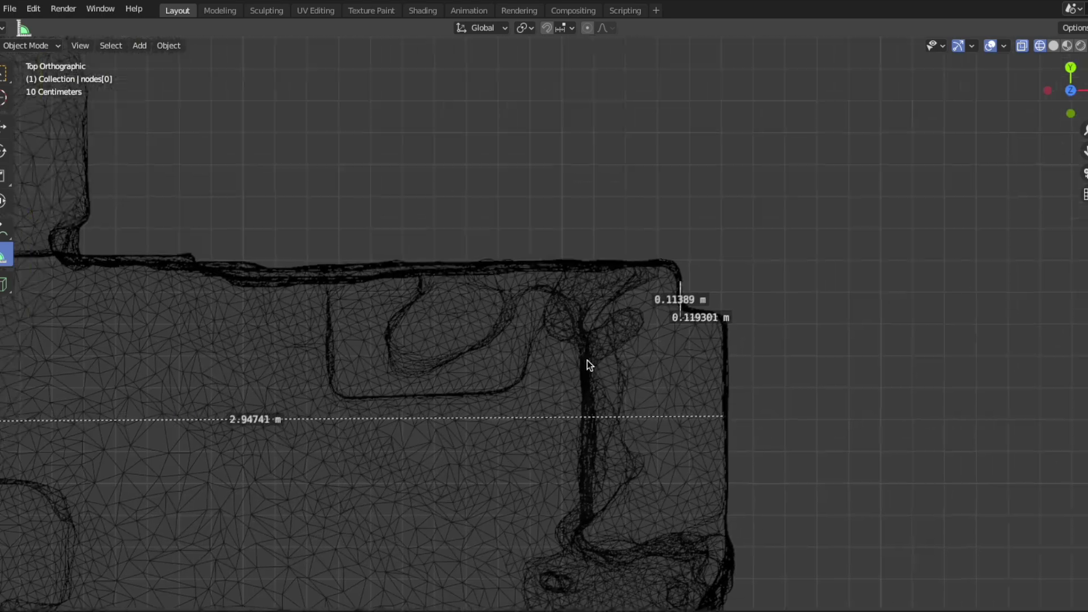
left_click_drag(682, 331, 672, 304)
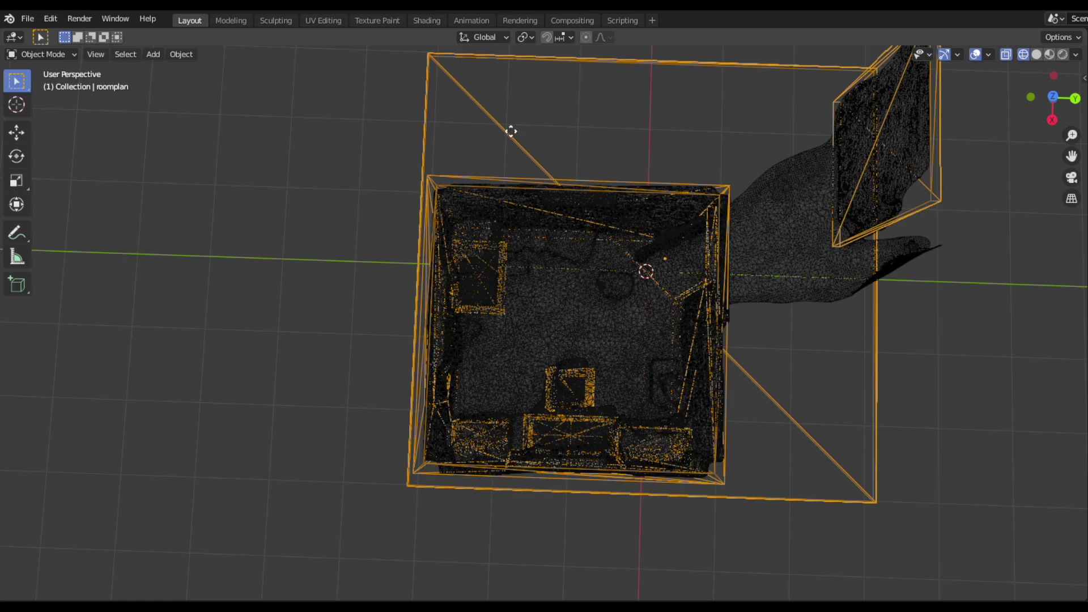
Step: Drop the roomplan model beside the scan mesh and orbit to check both rooms
left_click(505, 323)
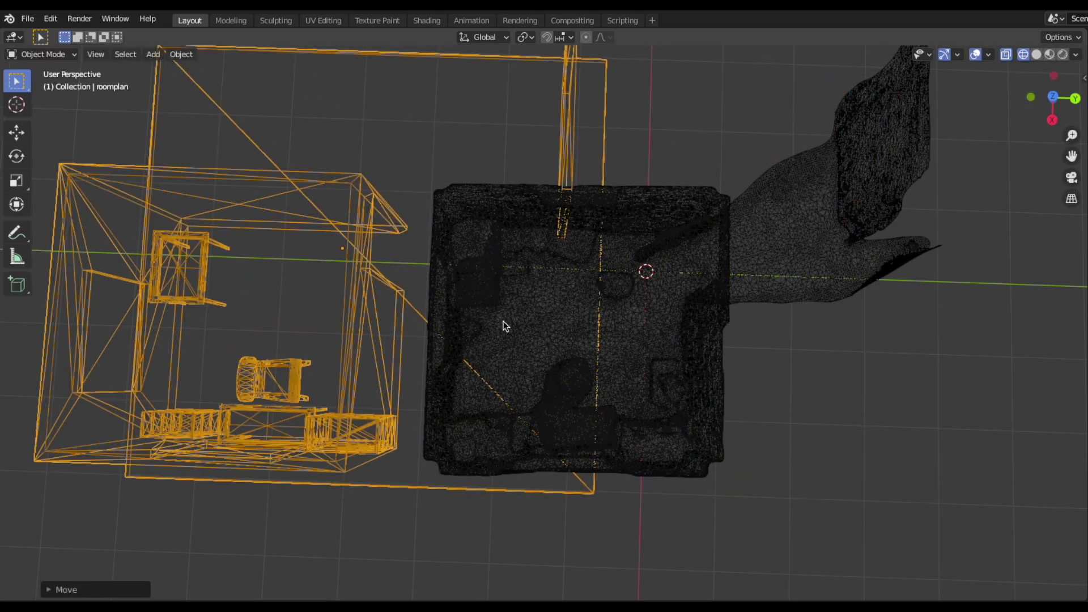
middle_click_drag(505, 323, 501, 196)
scroll(514, 285, "down", 3)
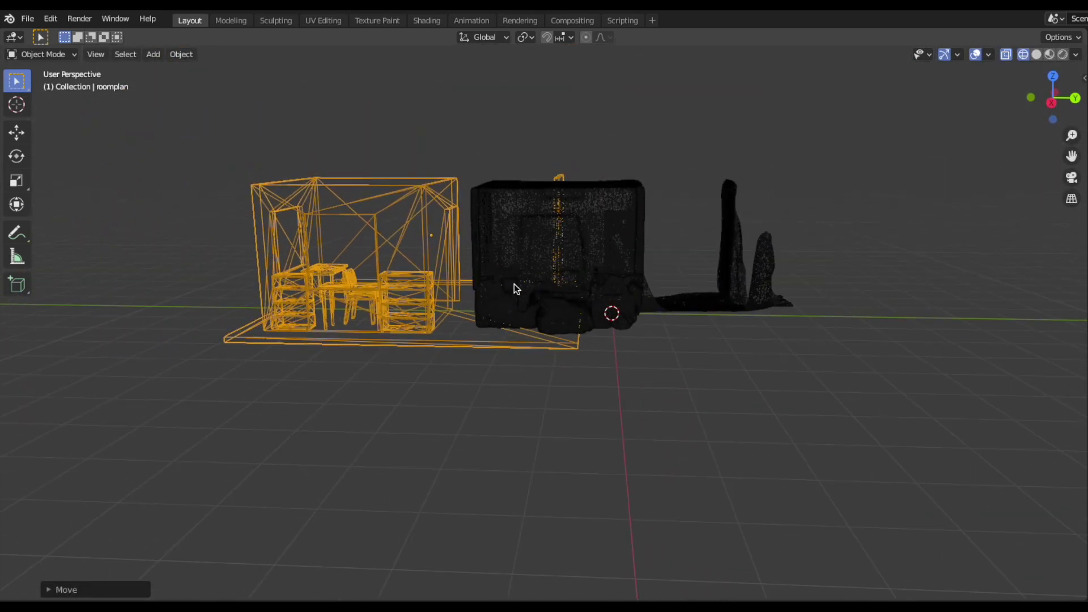
middle_click_drag(382, 250, 476, 396)
Step: Select and deselect the roomplan wireframe while orbiting to a side view of both rooms
left_click(797, 390)
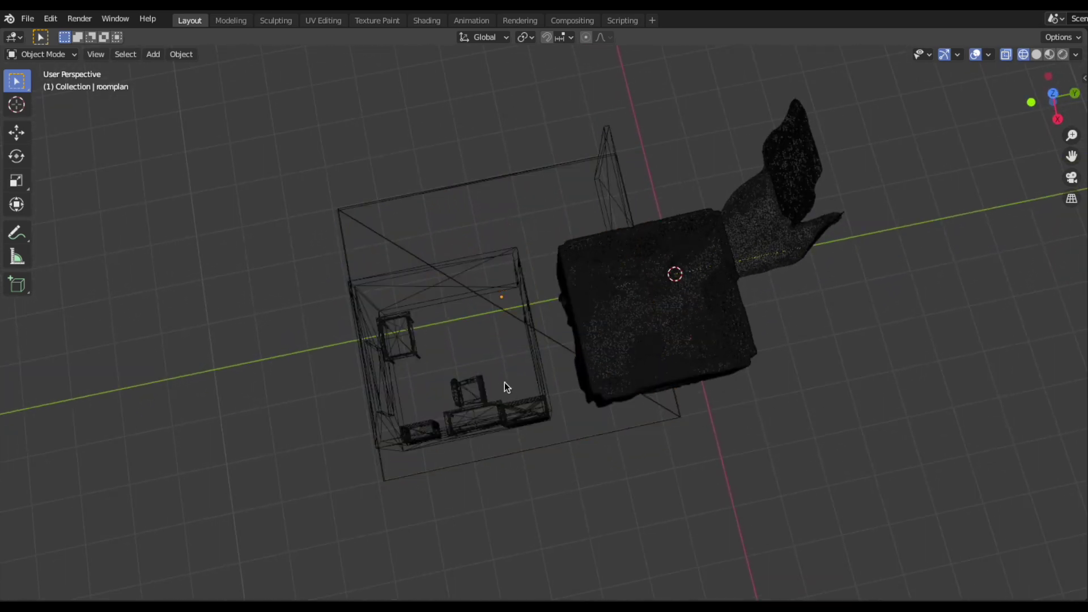
left_click(465, 396)
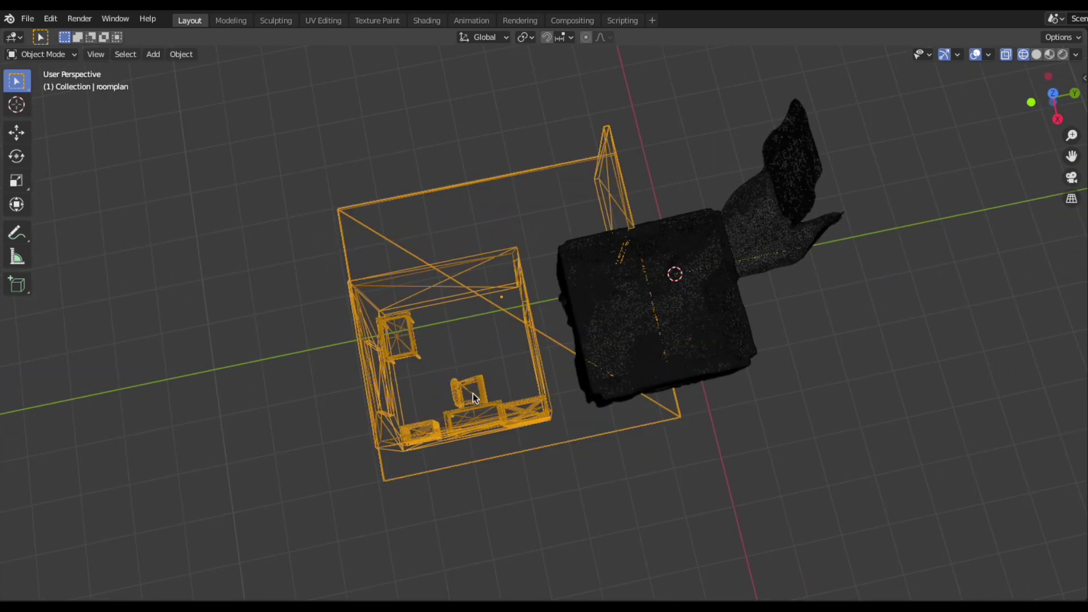
scroll(472, 393, "up", 4)
middle_click_drag(459, 408, 412, 360)
left_click(412, 363)
scroll(412, 364, "down", 5)
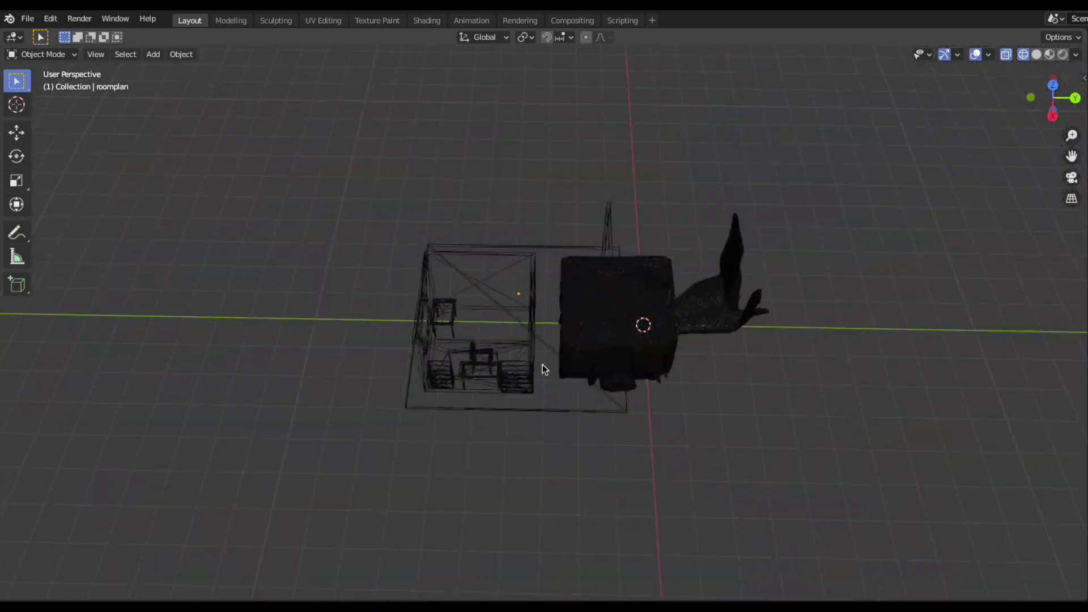
scroll(544, 369, "up", 4)
middle_click_drag(544, 369, 708, 369)
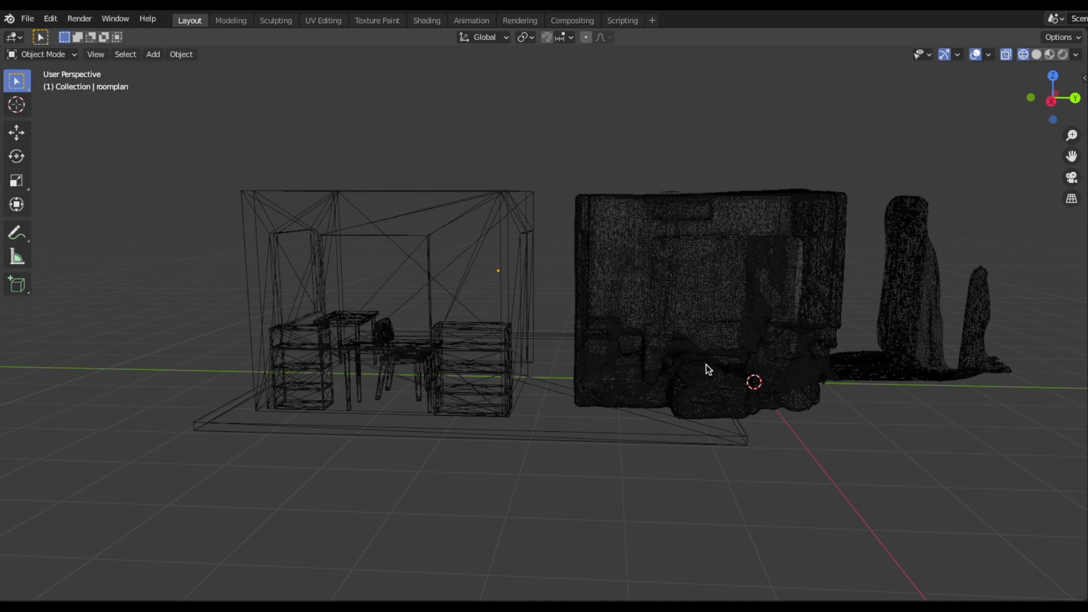
Step: Enter Edit Mode on the roomplan, deselect all its geometry, and return to Object Mode
key("Tab")
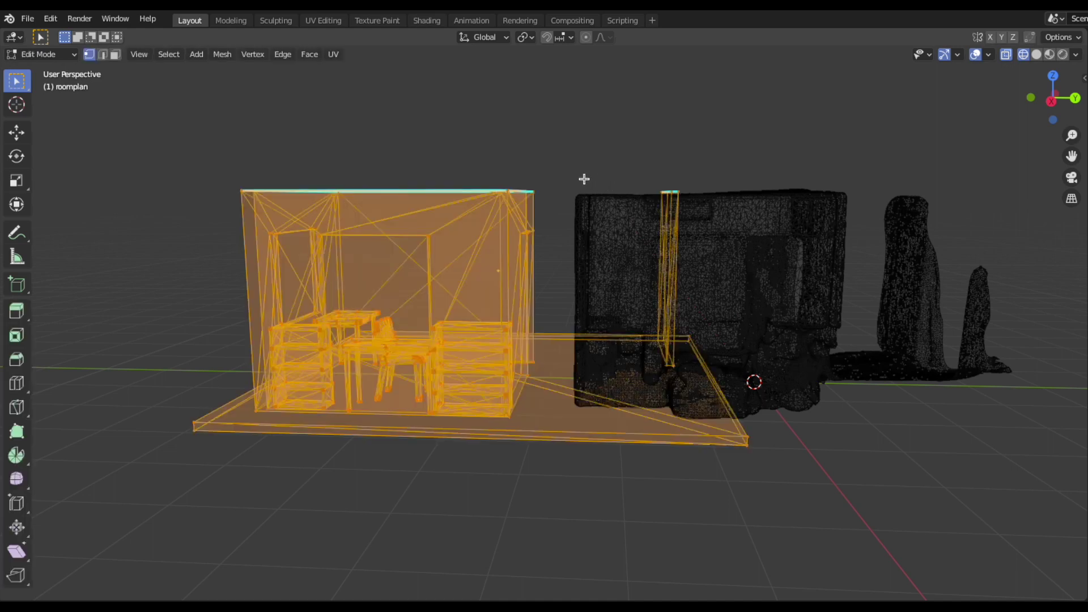
key("alt+a")
key("Tab")
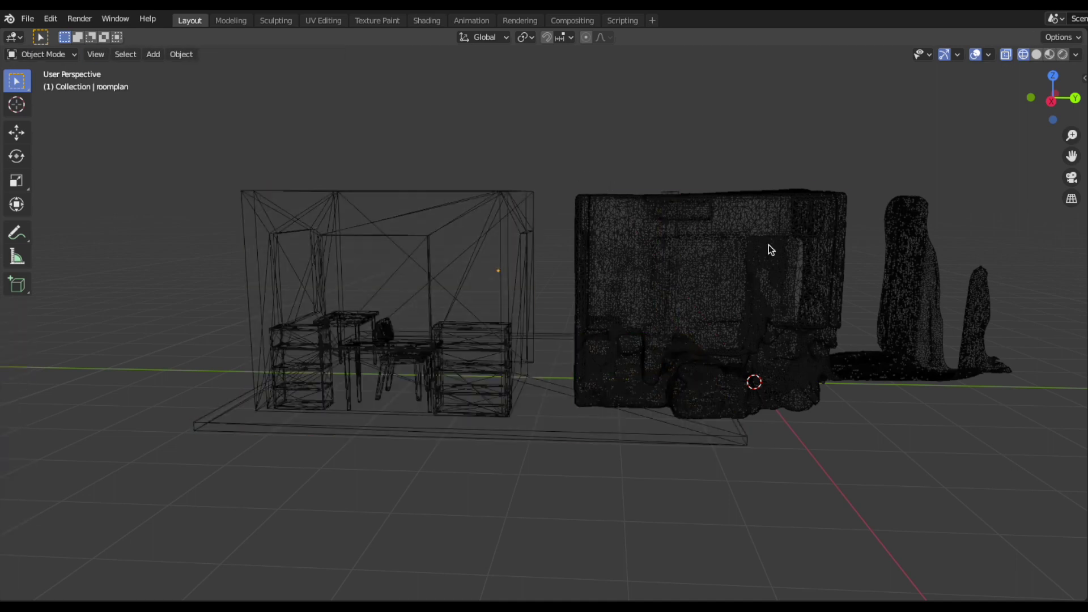